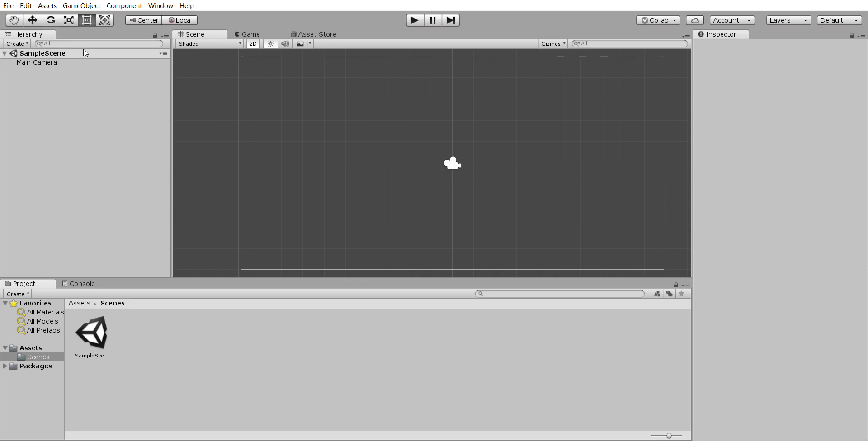
Step: Open the Scenes folder in the Project window and select the SampleScene asset
{"action": "left_click", "coordinate": [45, 44]}
{"action": "left_click", "coordinate": [47, 348]}
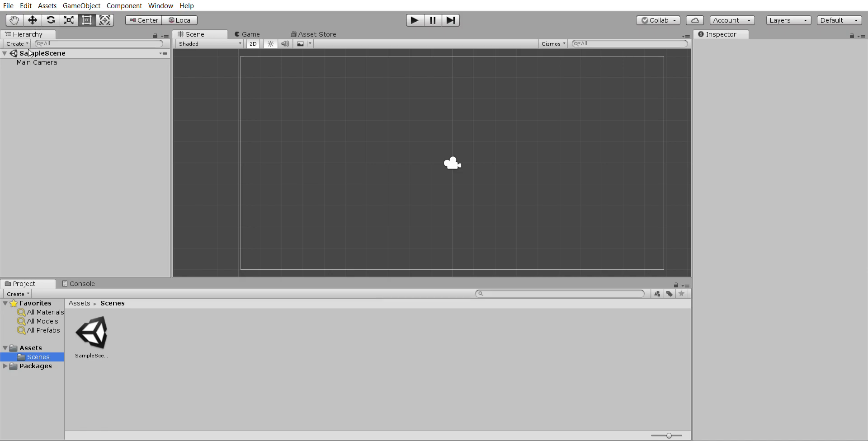
Step: Rename the SampleScene asset to Gameplay
{"action": "left_click", "coordinate": [115, 349]}
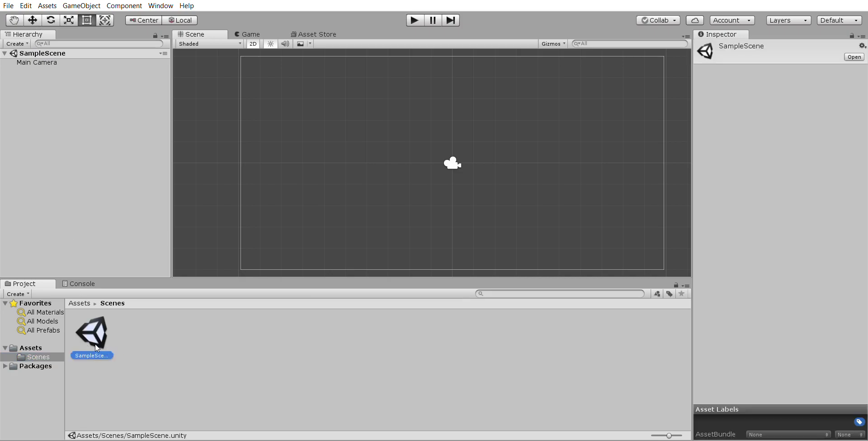
{"action": "left_click", "coordinate": [95, 345]}
{"action": "key", "text": "BackSpace"}
{"action": "type", "text": "Gameplay"}
{"action": "key", "text": "Return"}
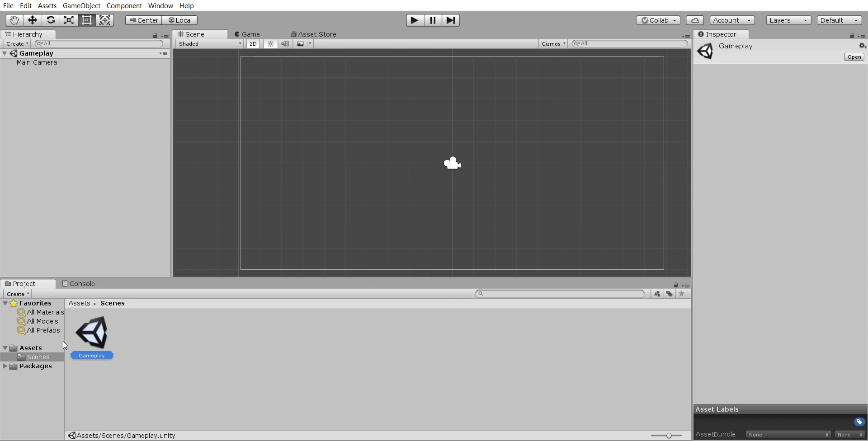
Step: Create a Graphics folder in Assets, correcting the misspelled 'Graphisc' name
{"action": "left_click", "coordinate": [44, 346]}
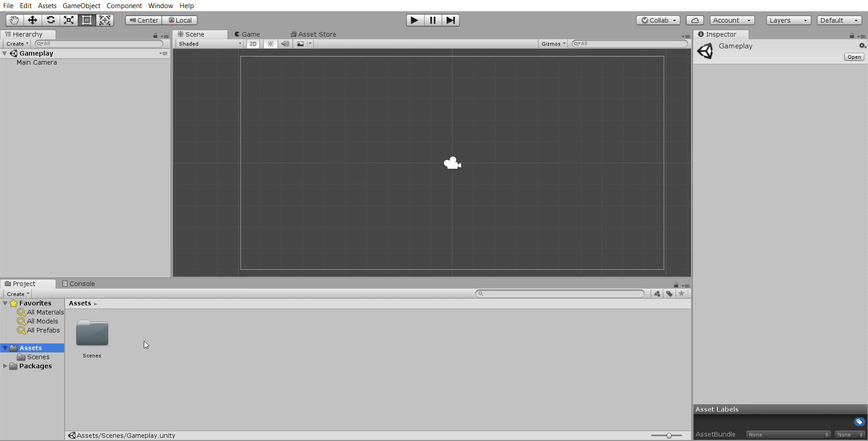
{"action": "left_click", "coordinate": [158, 333]}
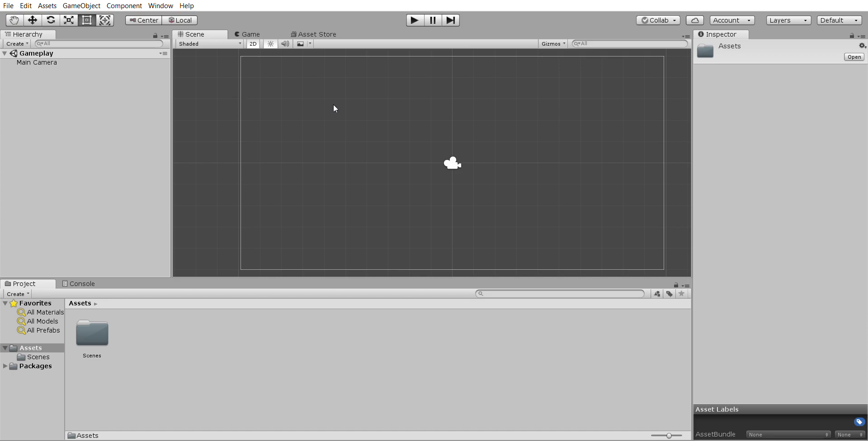
{"action": "key", "text": "ctrl+shift+n"}
{"action": "type", "text": "Gra"}
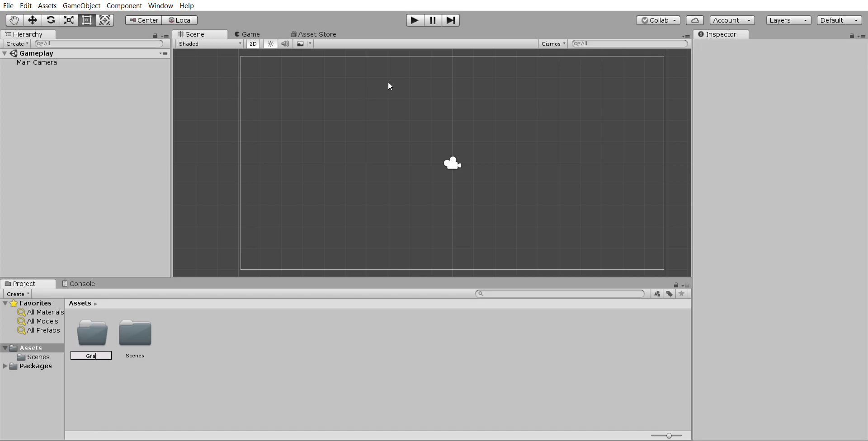
{"action": "type", "text": "phisc"}
{"action": "key", "text": "Return"}
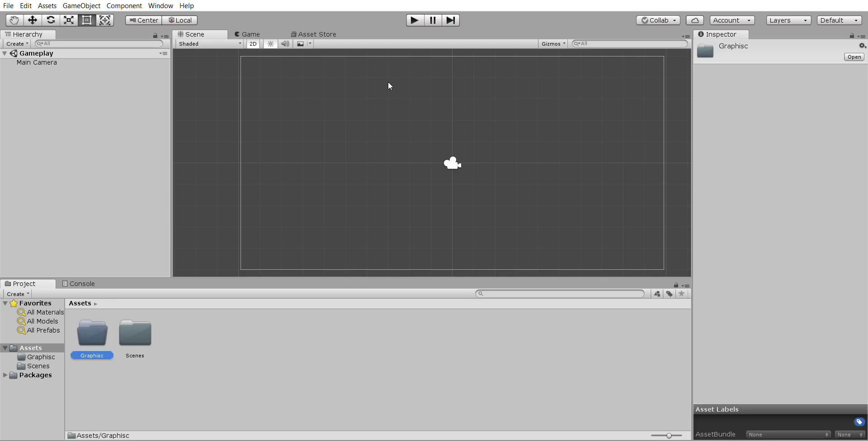
{"action": "left_click", "coordinate": [88, 343]}
{"action": "type", "text": "Graphics"}
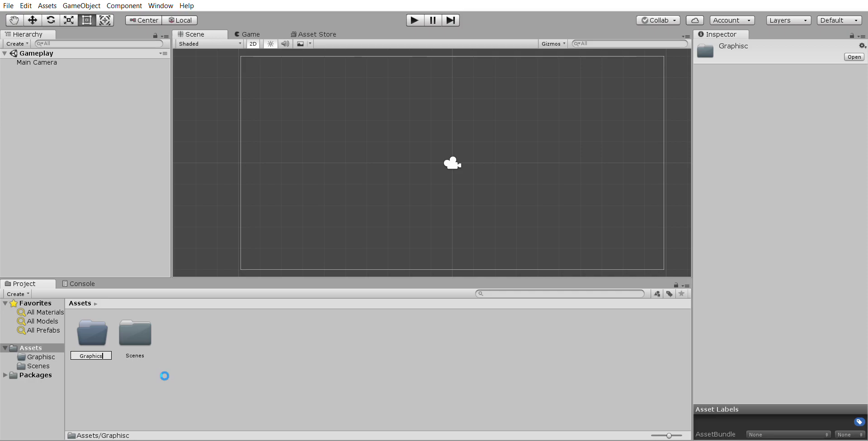
{"action": "key", "text": "Return"}
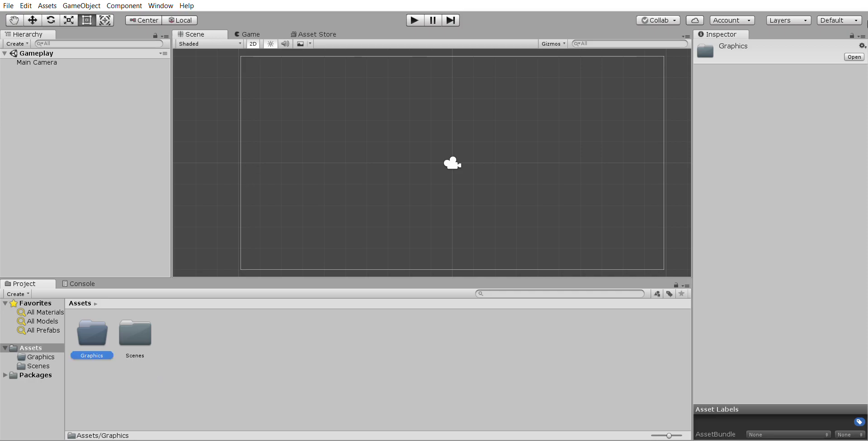
Step: Add Scripts and Prefabs folders to Assets
{"action": "left_click", "coordinate": [159, 371]}
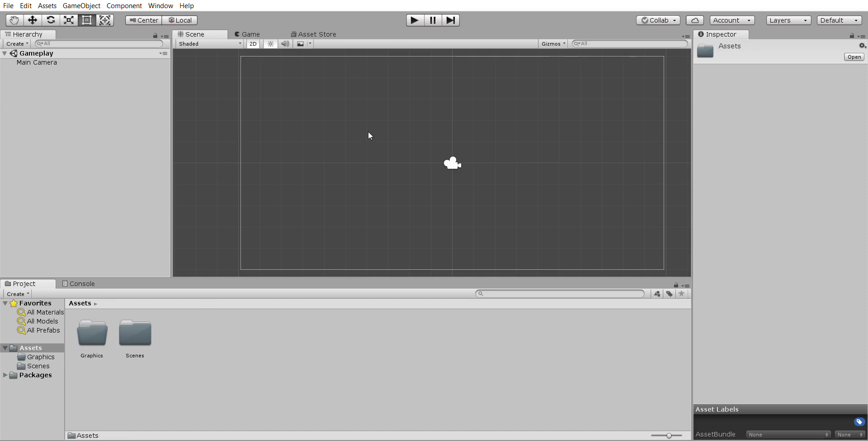
{"action": "type", "text": "Scripts"}
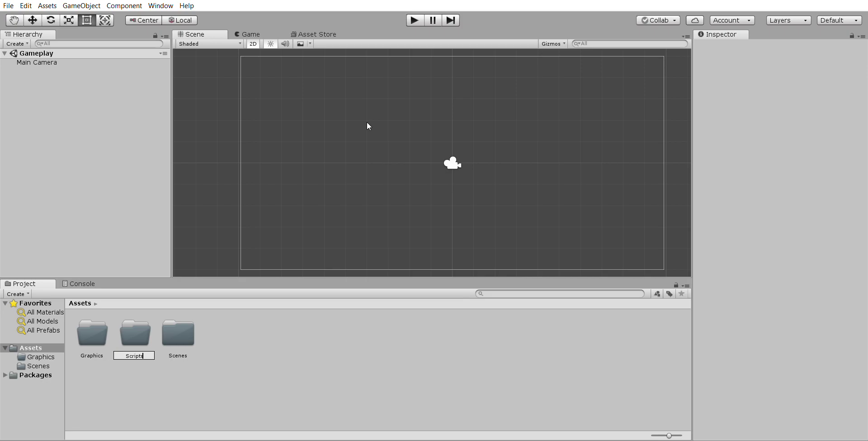
{"action": "key", "text": "Return"}
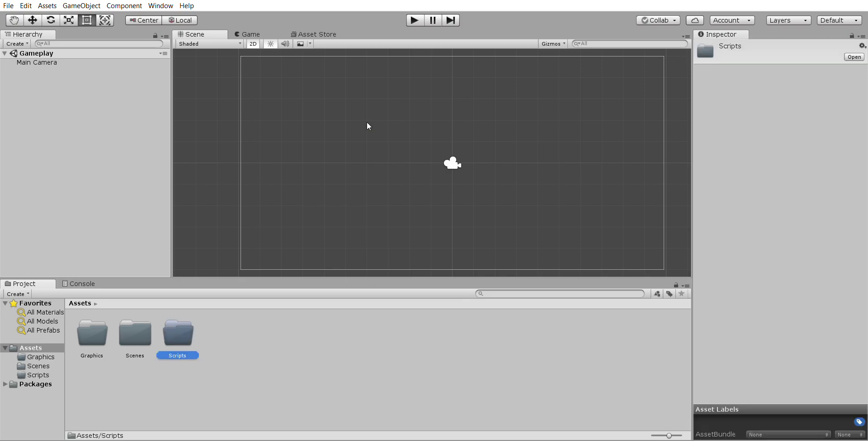
{"action": "left_click", "coordinate": [243, 373]}
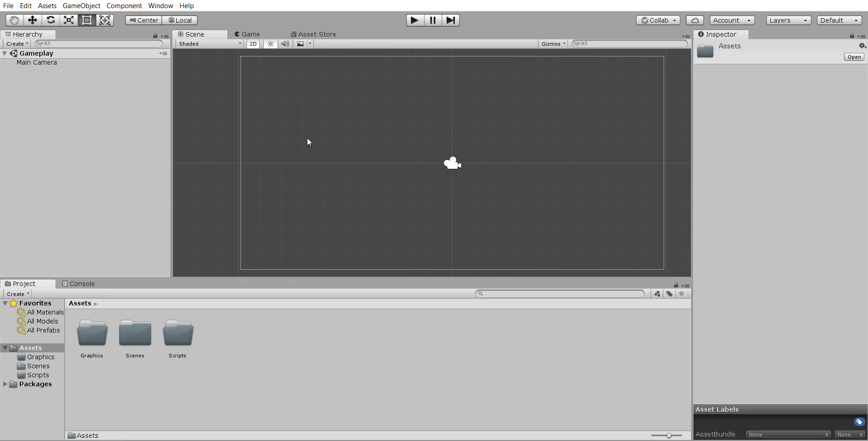
{"action": "key", "text": "ctrl+shift+n"}
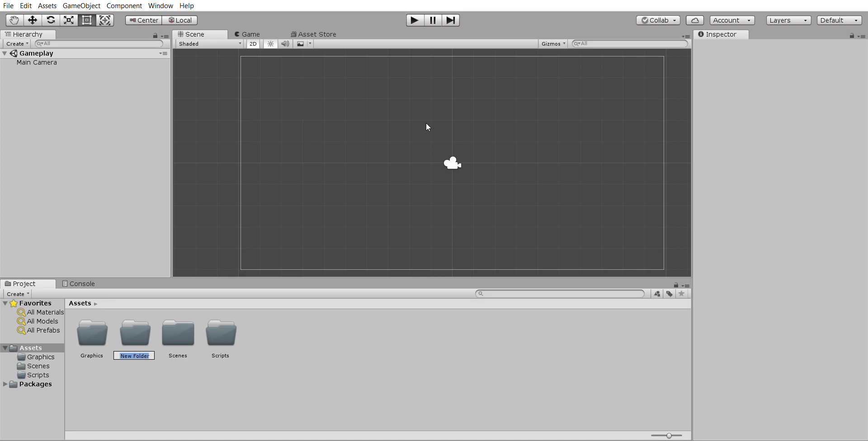
{"action": "type", "text": "Prefabs"}
{"action": "key", "text": "Return"}
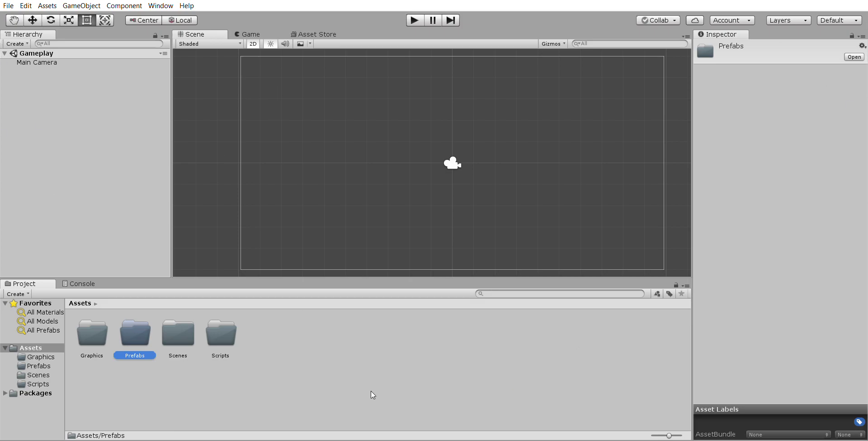
Step: Open the empty Graphics folder in the Project window
{"action": "double_click", "coordinate": [91, 321]}
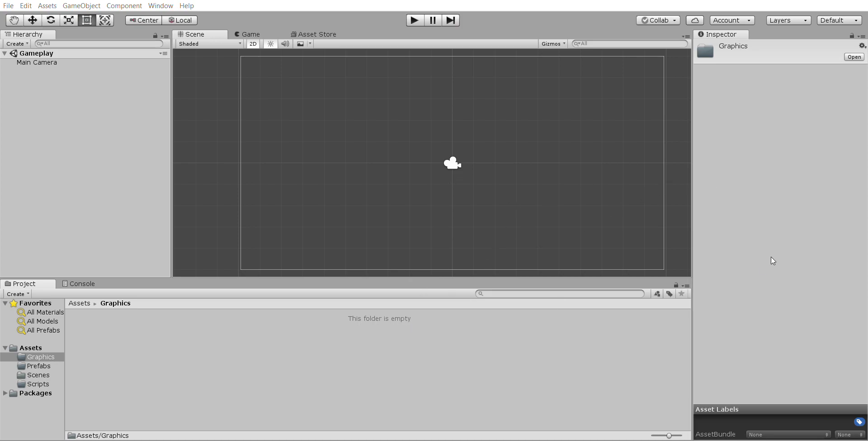
Step: Drag the wildwest bg, hero nogun, hero gun and Blue_Shot1 image files into Graphics
{"action": "left_click_drag", "start_coordinate": [0, 348], "coordinate": [135, 330]}
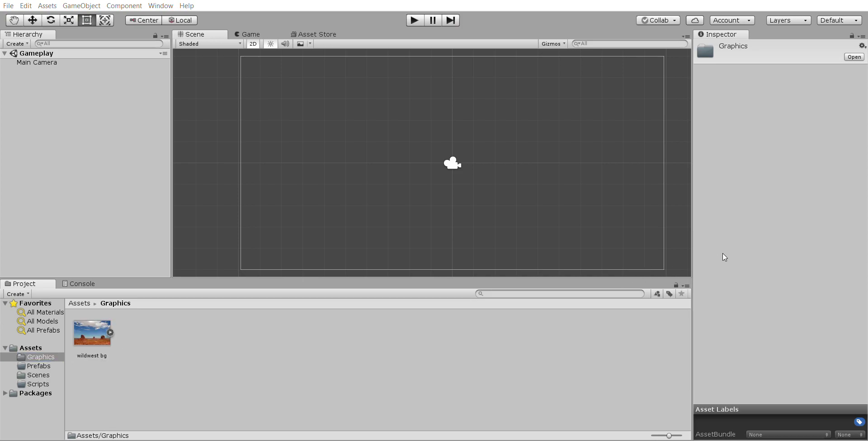
{"action": "left_click_drag", "start_coordinate": [532, 262], "coordinate": [145, 335]}
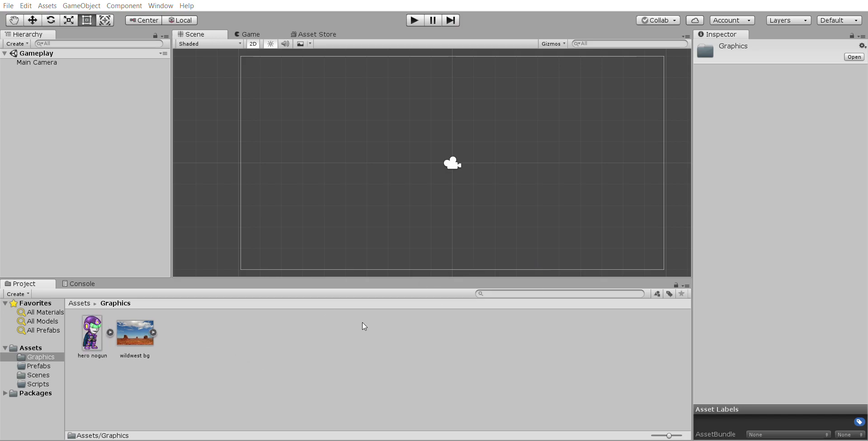
{"action": "left_click_drag", "start_coordinate": [363, 322], "coordinate": [180, 345]}
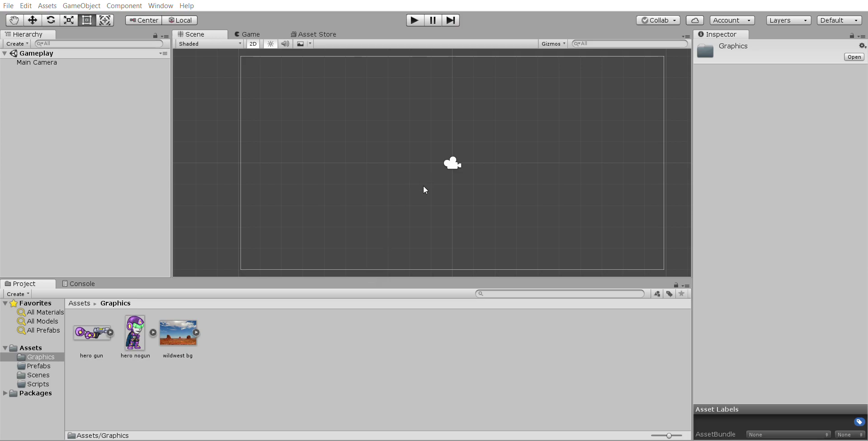
{"action": "left_click_drag", "start_coordinate": [424, 190], "coordinate": [238, 337]}
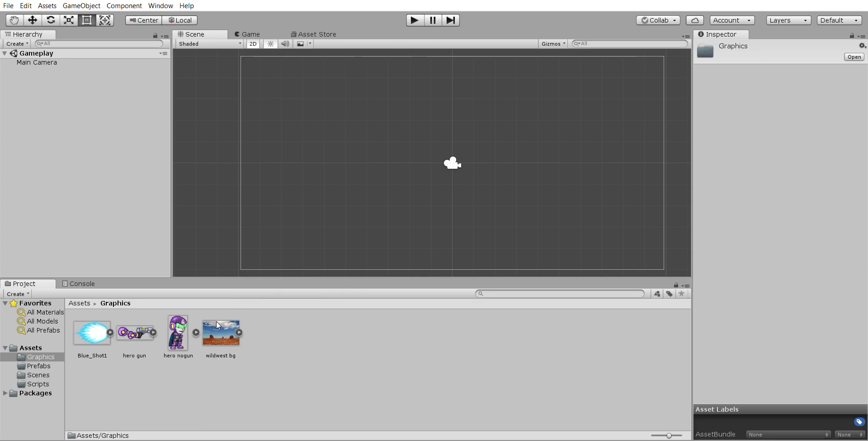
Step: Place the wildwest bg sprite into the Gameplay scene
{"action": "left_click_drag", "start_coordinate": [216, 322], "coordinate": [453, 150]}
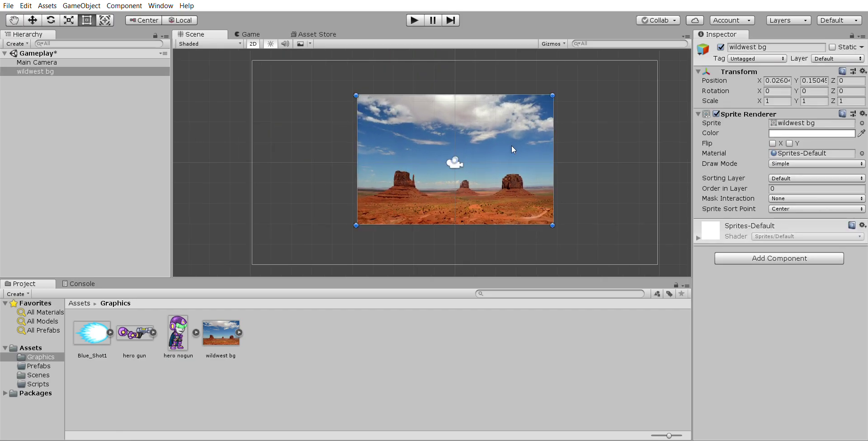
{"action": "scroll", "coordinate": [512, 145], "scroll_direction": "down", "scroll_amount": 1}
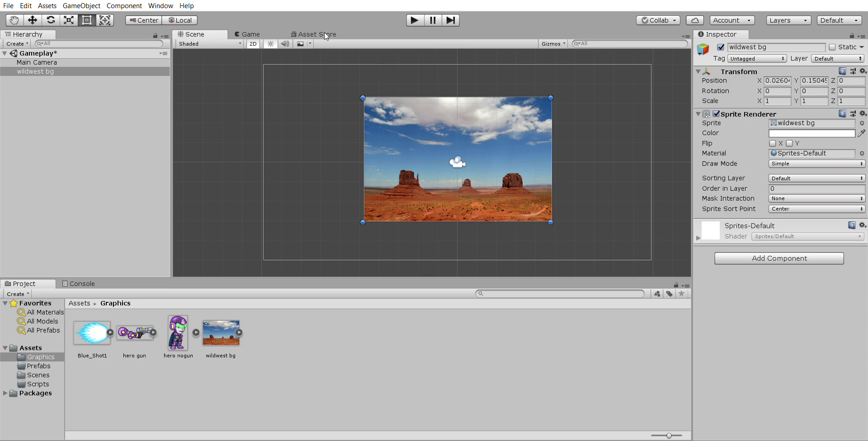
{"action": "key", "text": "2"}
{"action": "scroll", "coordinate": [482, 139], "scroll_direction": "down", "scroll_amount": 3}
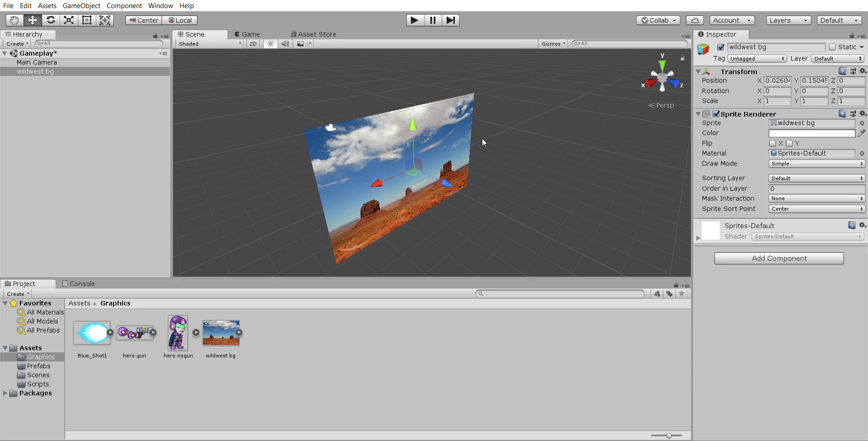
{"action": "middle_click_drag", "start_coordinate": [330, 174], "coordinate": [400, 182]}
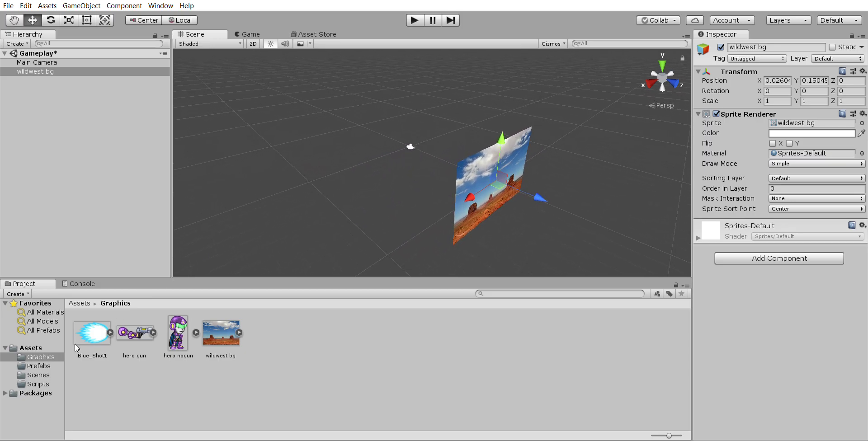
Step: Frame the Main Camera and switch the Scene view to 2D with the Rect tool
{"action": "double_click", "coordinate": [71, 63]}
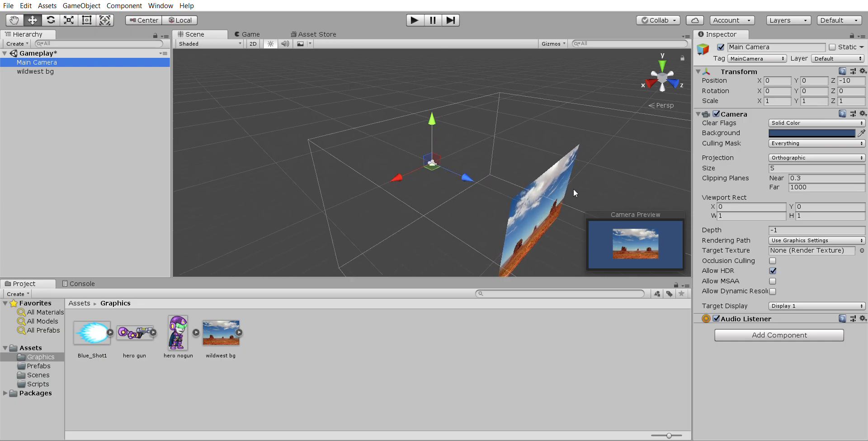
{"action": "scroll", "coordinate": [561, 201], "scroll_direction": "down", "scroll_amount": 5}
{"action": "scroll", "coordinate": [536, 205], "scroll_direction": "down", "scroll_amount": 5}
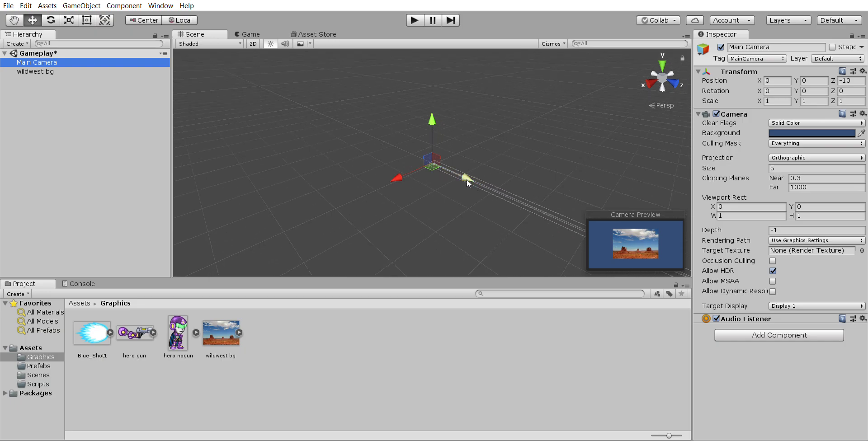
{"action": "scroll", "coordinate": [430, 190], "scroll_direction": "up", "scroll_amount": 6}
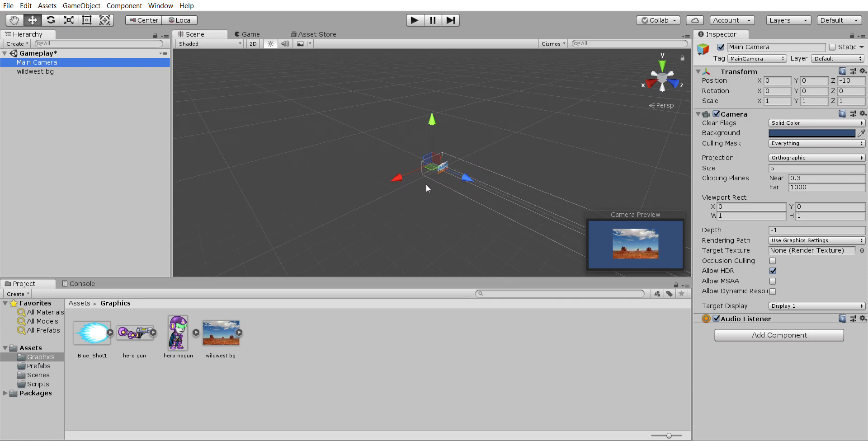
{"action": "left_click", "coordinate": [254, 44]}
{"action": "key", "text": "t"}
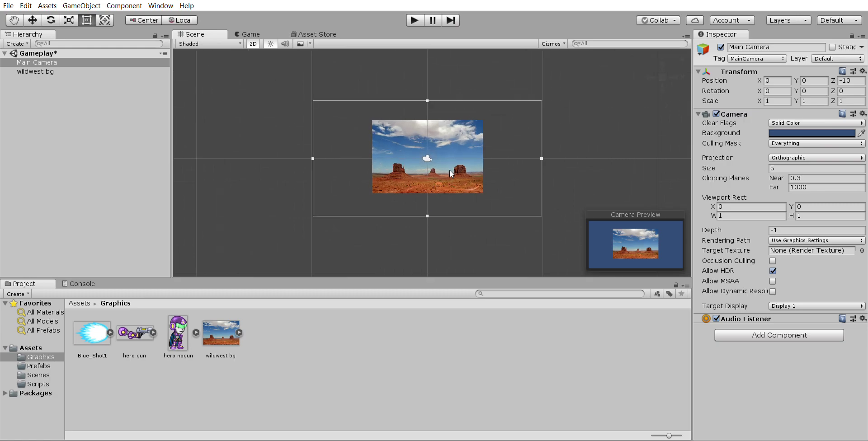
{"action": "scroll", "coordinate": [449, 171], "scroll_direction": "up", "scroll_amount": 3}
{"action": "scroll", "coordinate": [441, 172], "scroll_direction": "down", "scroll_amount": 4}
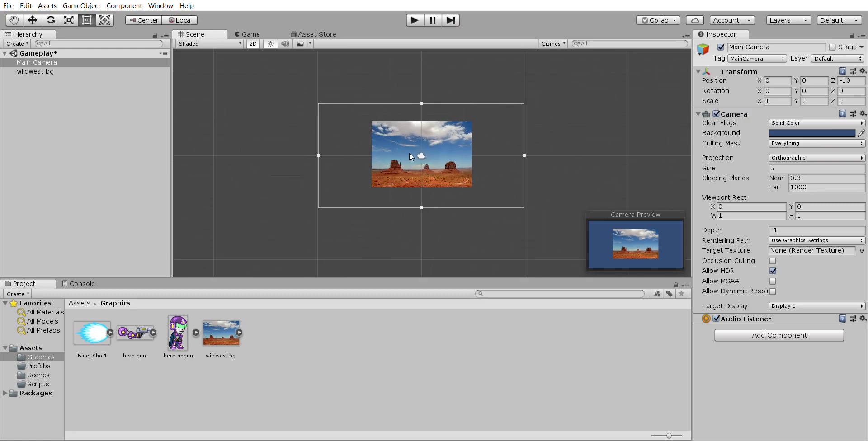
Step: Stretch wildwest bg's corners to about 2.25 × 1.83 and test it in Play mode
{"action": "left_click", "coordinate": [449, 127]}
{"action": "left_click_drag", "start_coordinate": [472, 188], "coordinate": [534, 220]}
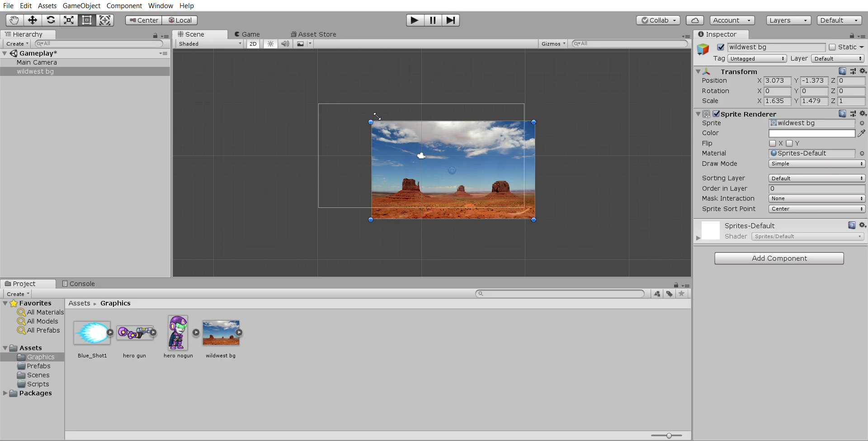
{"action": "left_click_drag", "start_coordinate": [377, 118], "coordinate": [317, 93]}
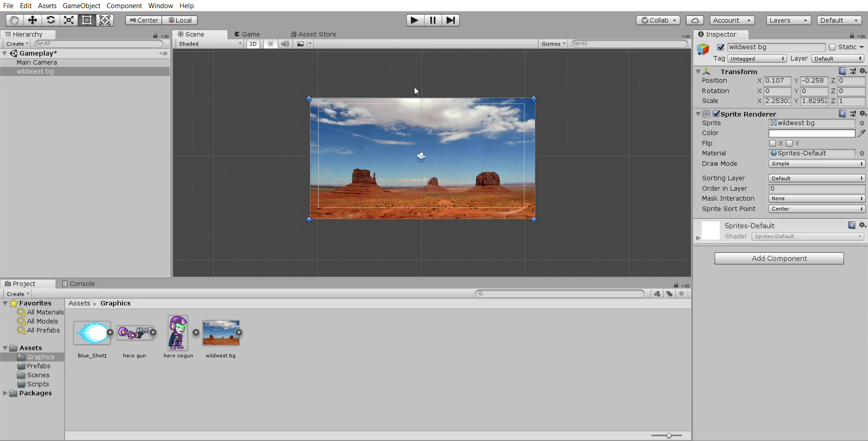
{"action": "left_click", "coordinate": [414, 19]}
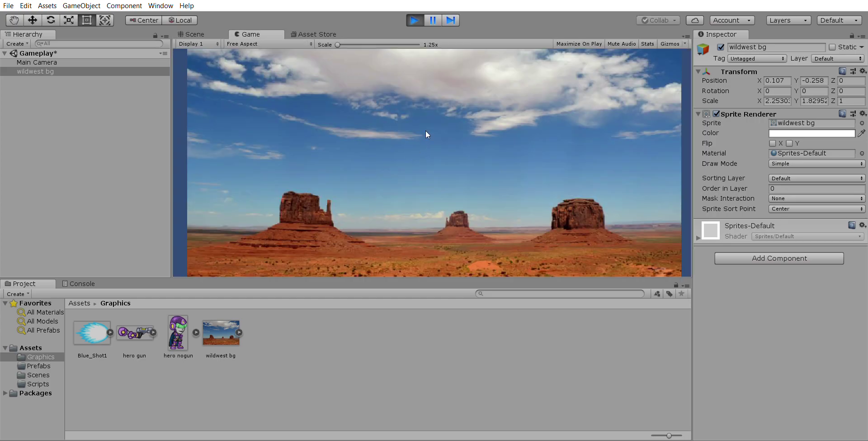
Step: Stop Play mode and stretch the background's corners further outward
{"action": "left_click", "coordinate": [413, 18]}
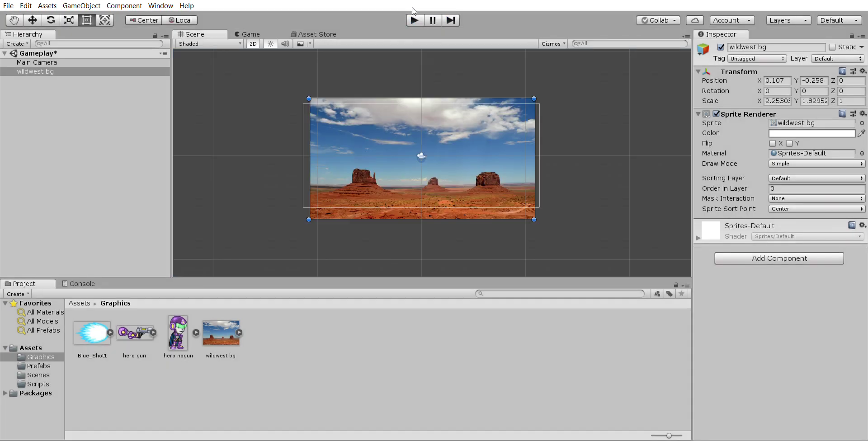
{"action": "left_click_drag", "start_coordinate": [310, 94], "coordinate": [298, 93]}
{"action": "mouse_move", "coordinate": [538, 214]}
{"action": "left_mouse_down"}
{"action": "mouse_move", "coordinate": [548, 217]}
{"action": "mouse_move", "coordinate": [546, 209]}
{"action": "left_mouse_up"}
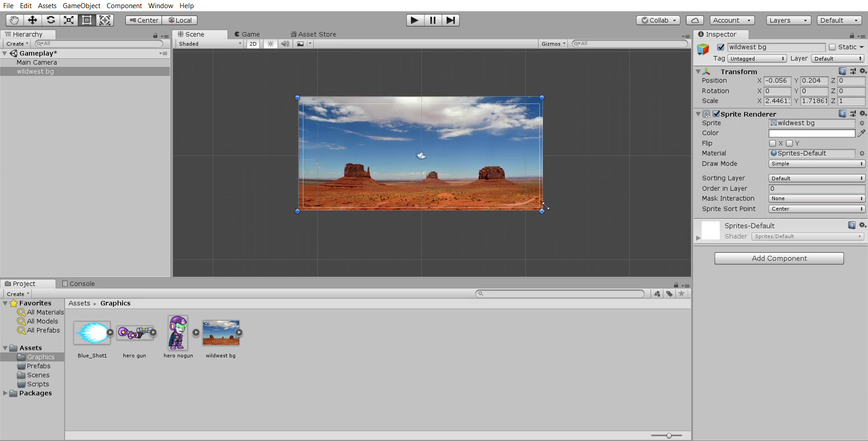
{"action": "left_click_drag", "start_coordinate": [545, 207], "coordinate": [549, 224]}
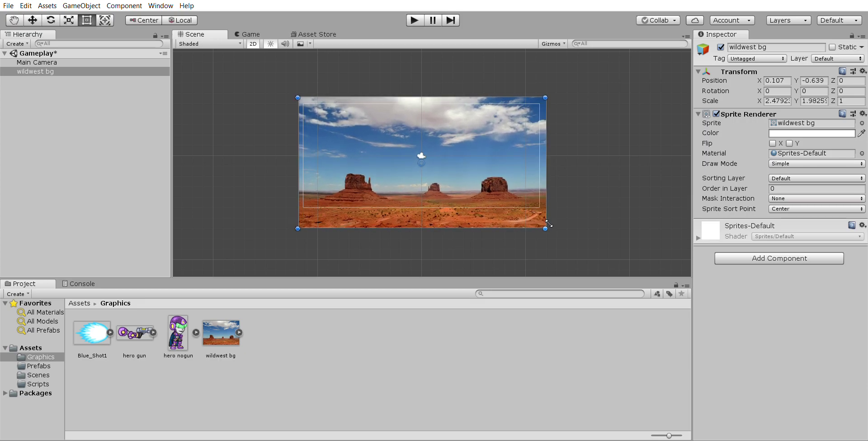
Step: Set wildwest bg's scale to 2.5 × 2.5, test in Play mode, and add hero nogun
{"action": "left_click", "coordinate": [783, 100]}
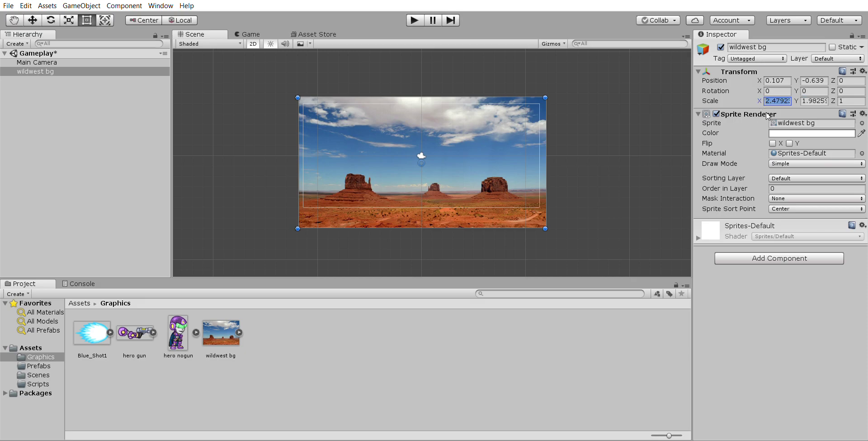
{"action": "type", "text": "2.5"}
{"action": "key", "text": "Tab"}
{"action": "type", "text": "2.5"}
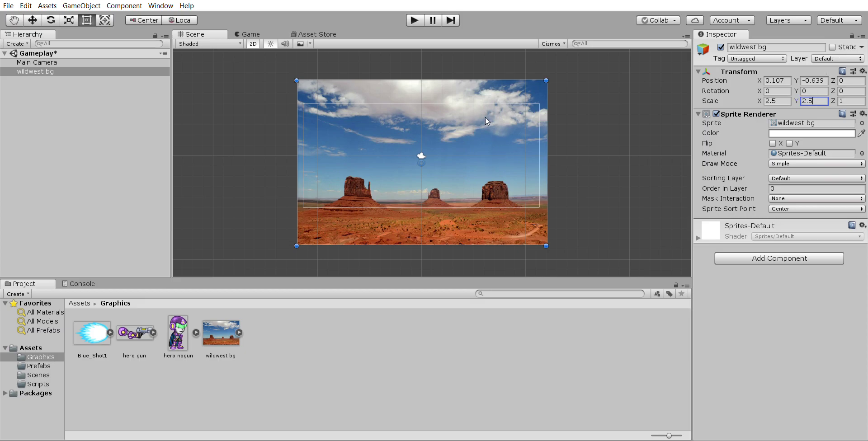
{"action": "left_click", "coordinate": [413, 18]}
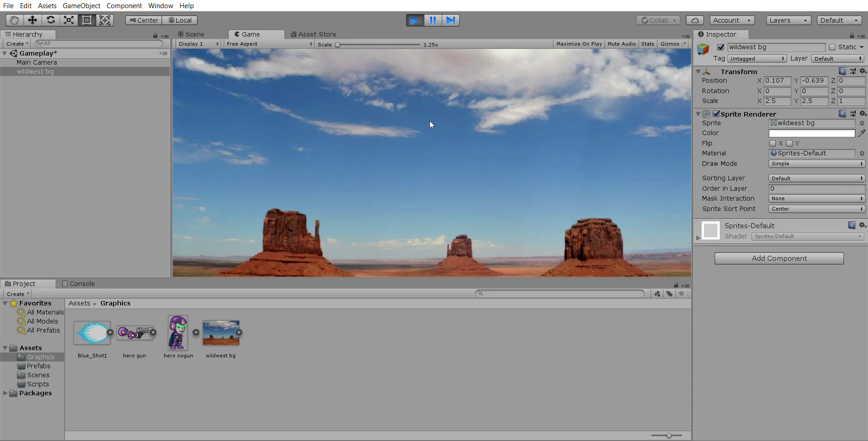
{"action": "left_click", "coordinate": [414, 20]}
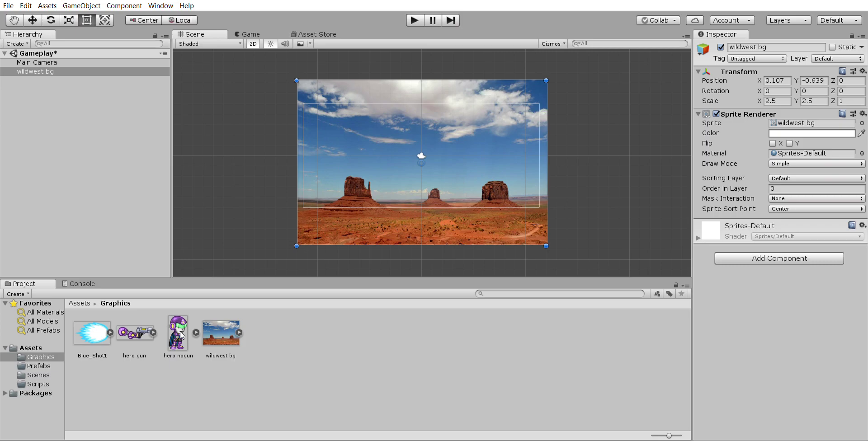
{"action": "left_click_drag", "start_coordinate": [181, 336], "coordinate": [354, 88]}
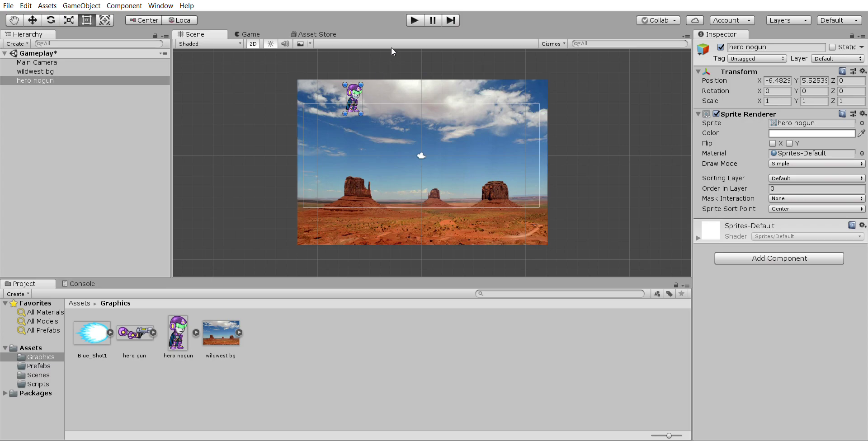
Step: Test in Play mode, move the hero to the lower left, and add the hero gun sprite
{"action": "left_click", "coordinate": [415, 20]}
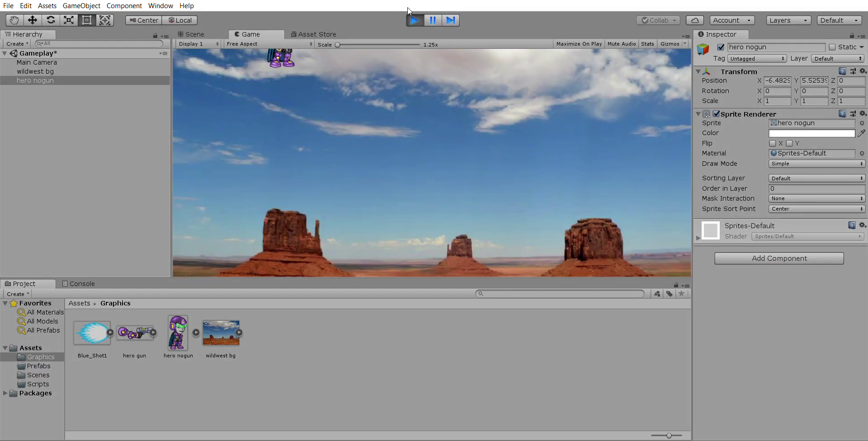
{"action": "left_click", "coordinate": [414, 20]}
{"action": "left_click_drag", "start_coordinate": [358, 91], "coordinate": [322, 178]}
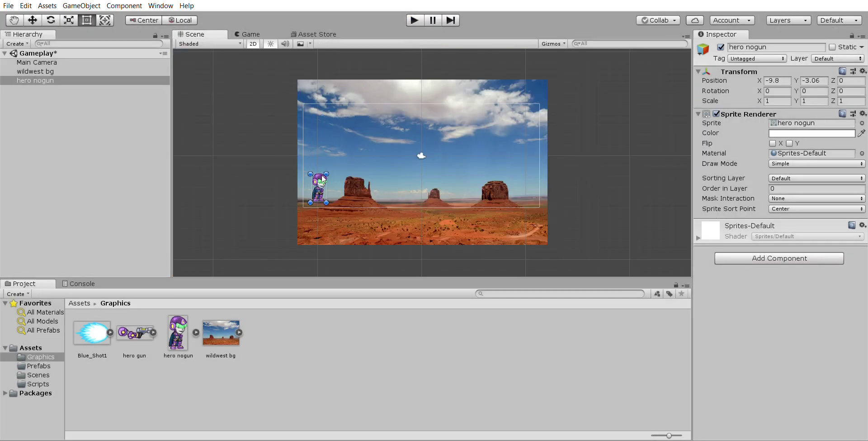
{"action": "scroll", "coordinate": [361, 174], "scroll_direction": "up", "scroll_amount": 5}
{"action": "key", "text": "q"}
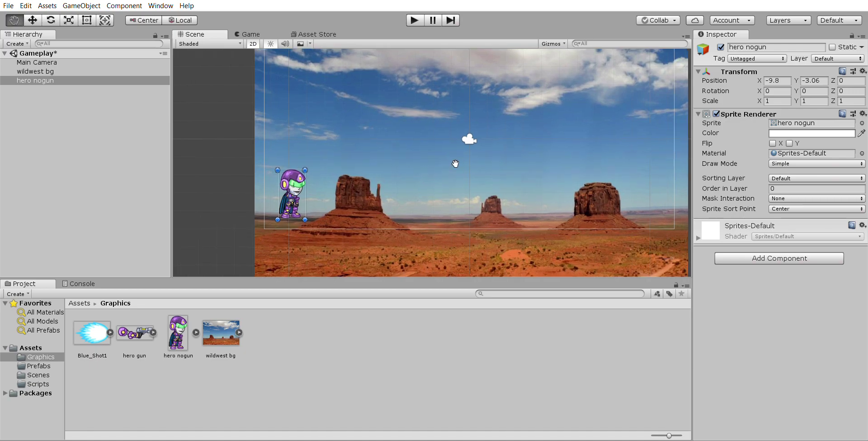
{"action": "left_click_drag", "start_coordinate": [455, 163], "coordinate": [423, 183]}
{"action": "key", "text": "t"}
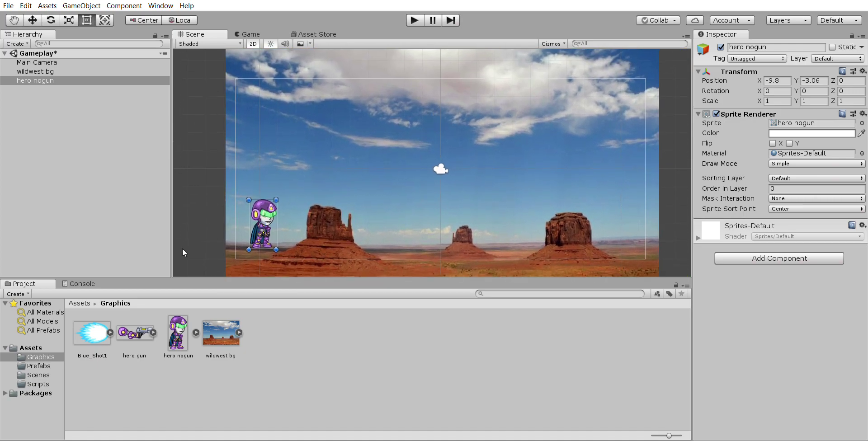
{"action": "left_click_drag", "start_coordinate": [135, 334], "coordinate": [275, 220]}
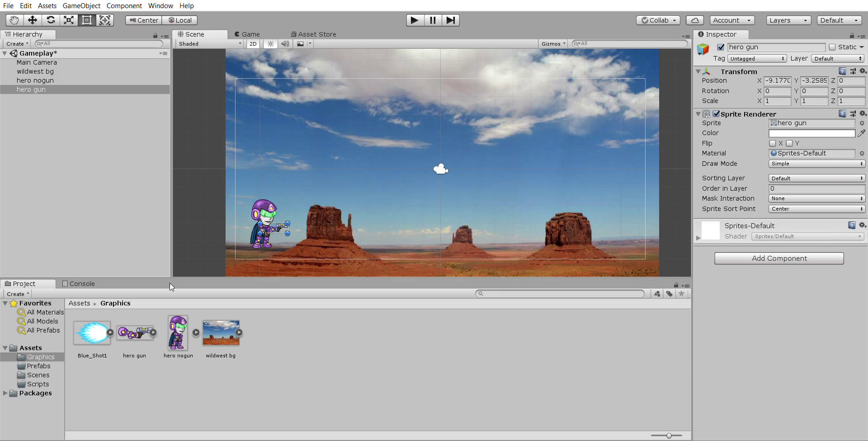
Step: Nudge the hero gun into the hero's hands at about X -9.24, Y -3.32
{"action": "left_click", "coordinate": [231, 191]}
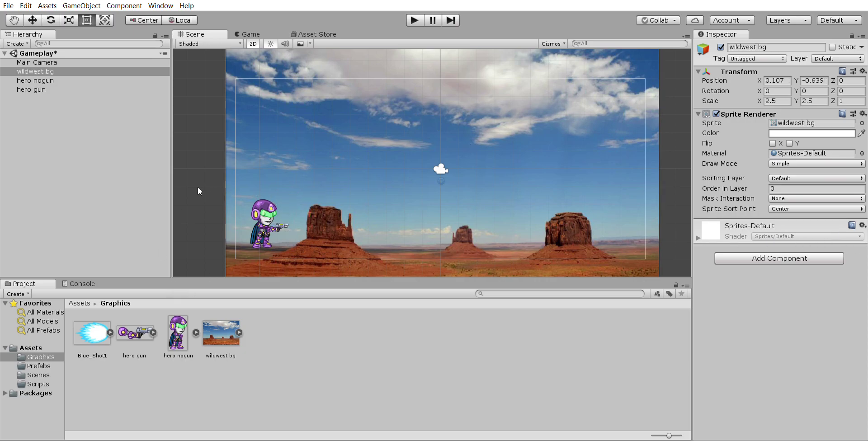
{"action": "mouse_move", "coordinate": [280, 219]}
{"action": "left_mouse_down"}
{"action": "mouse_move", "coordinate": [315, 217]}
{"action": "mouse_move", "coordinate": [284, 226]}
{"action": "mouse_move", "coordinate": [276, 218]}
{"action": "left_mouse_up"}
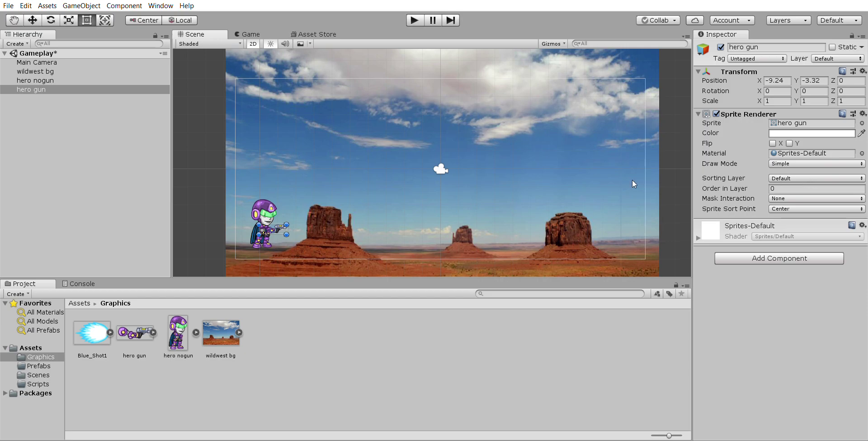
Step: Set hero nogun's Order in Layer to 1, keeping wildwest bg at 0, and check the sprites
{"action": "left_click", "coordinate": [45, 81]}
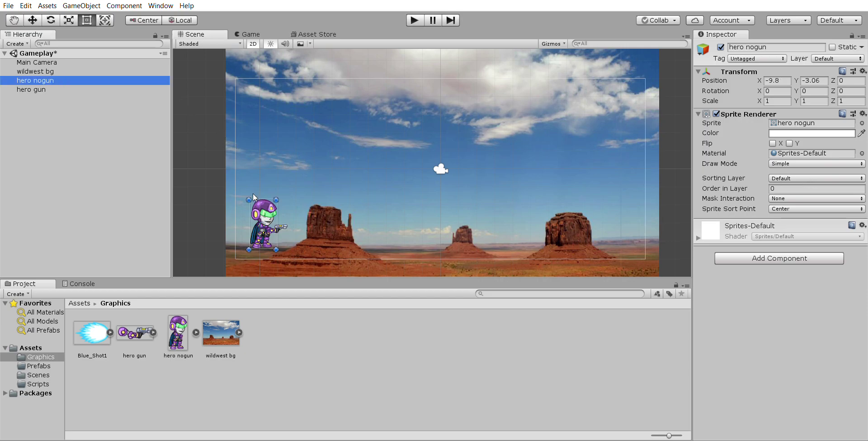
{"action": "left_click", "coordinate": [785, 186]}
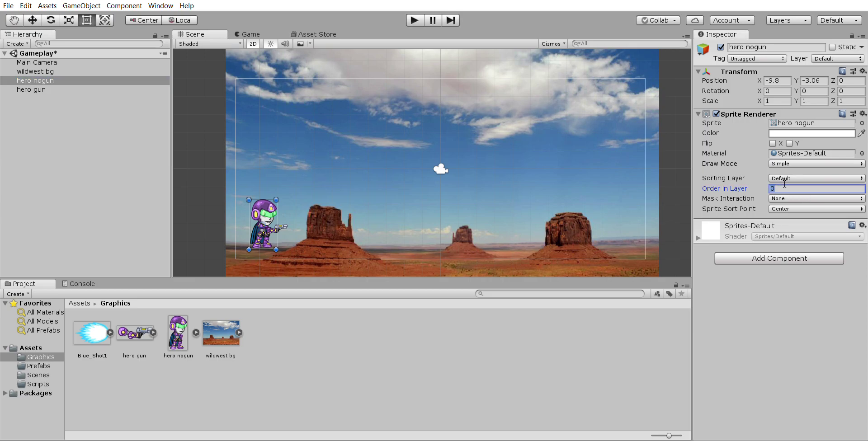
{"action": "type", "text": "1"}
{"action": "key", "text": "shift+Tab"}
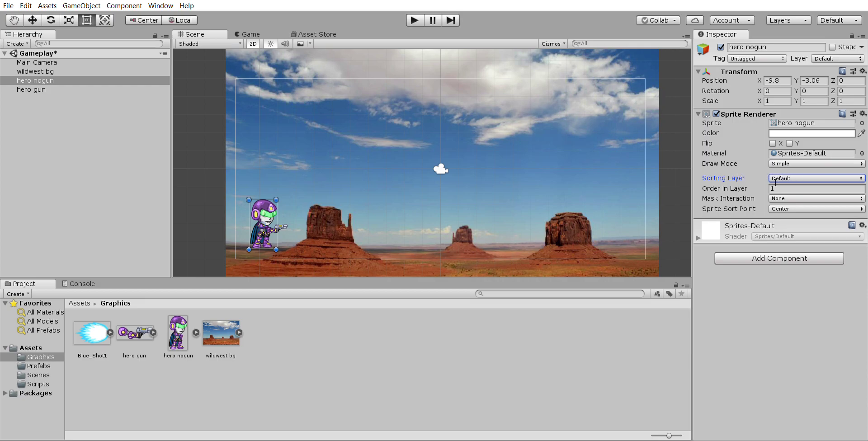
{"action": "left_click", "coordinate": [315, 55]}
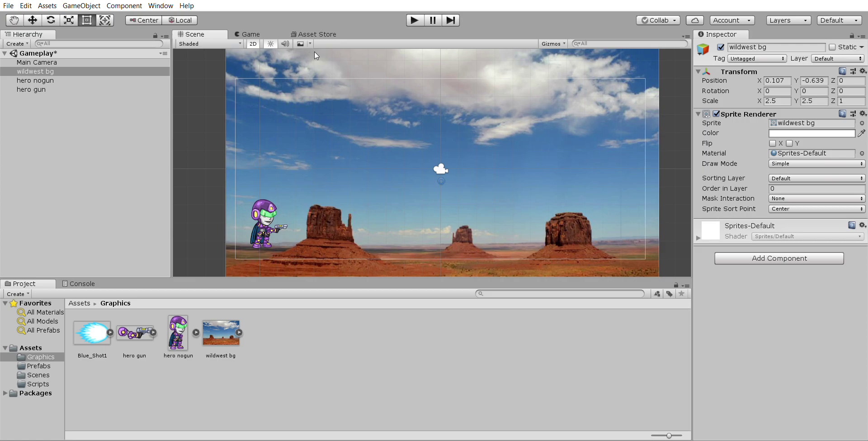
{"action": "left_click", "coordinate": [263, 200]}
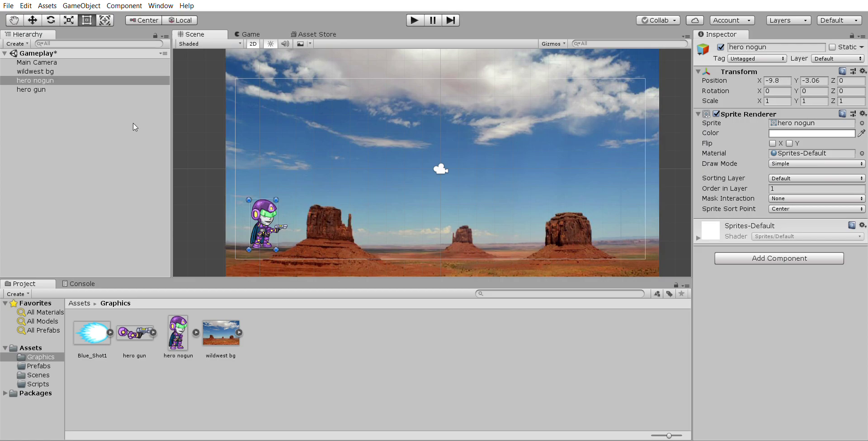
{"action": "left_click", "coordinate": [18, 89]}
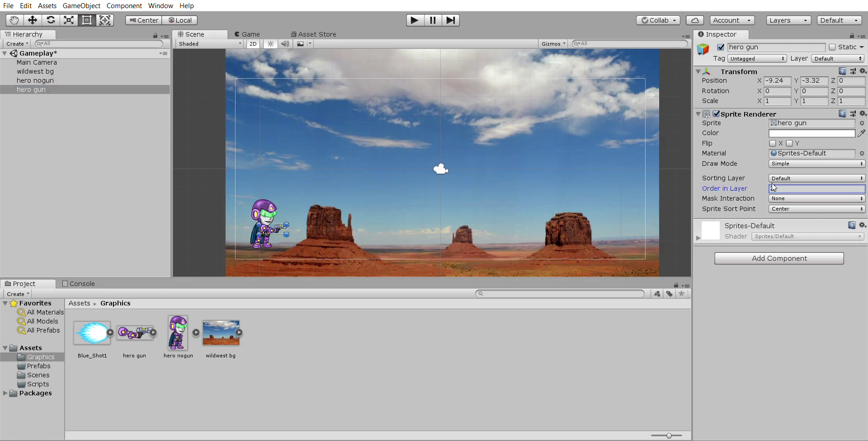
{"action": "left_click", "coordinate": [304, 206]}
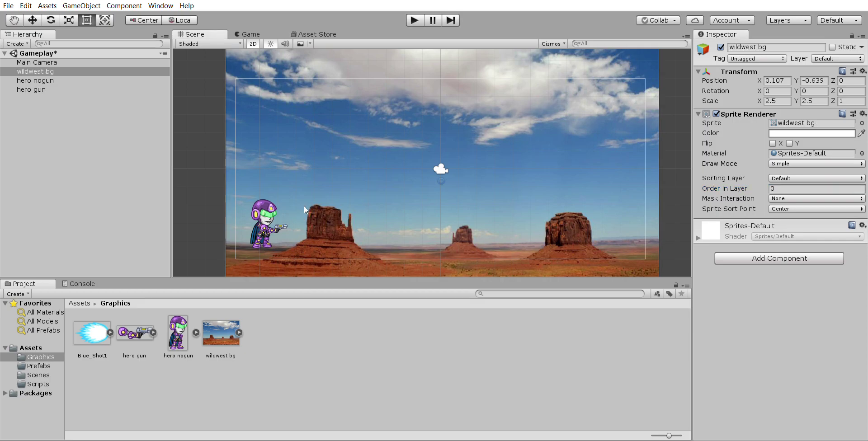
Step: Undo a trial move of the hero, then parent hero gun under hero nogun
{"action": "left_click", "coordinate": [273, 220]}
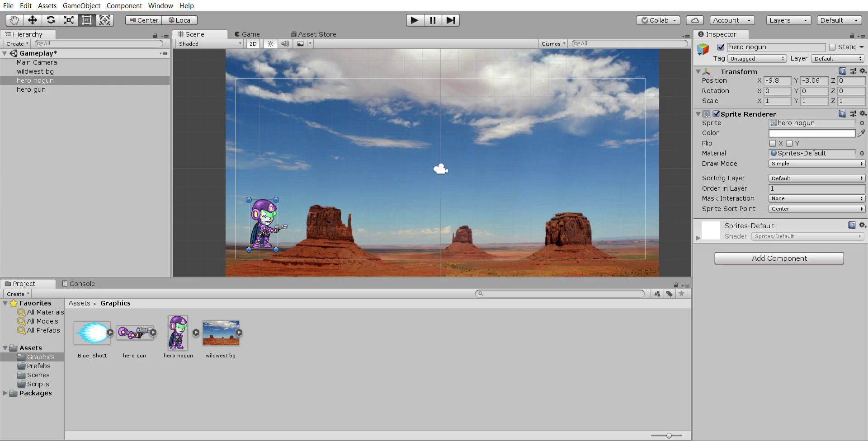
{"action": "left_click_drag", "start_coordinate": [268, 212], "coordinate": [419, 156]}
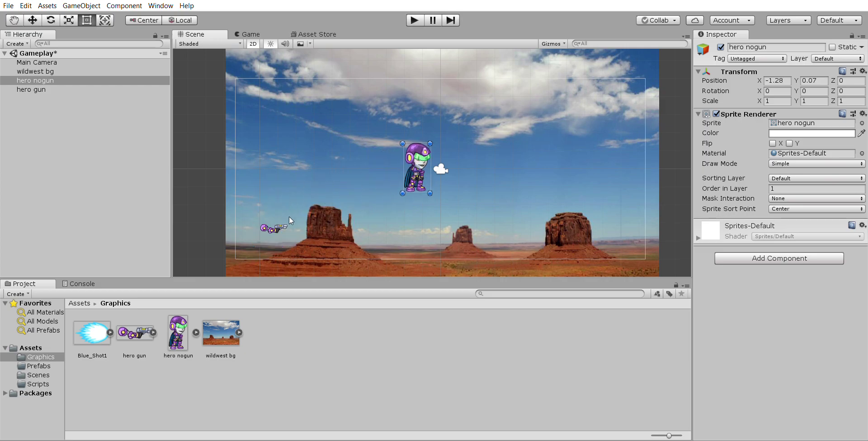
{"action": "key", "text": "ctrl+z"}
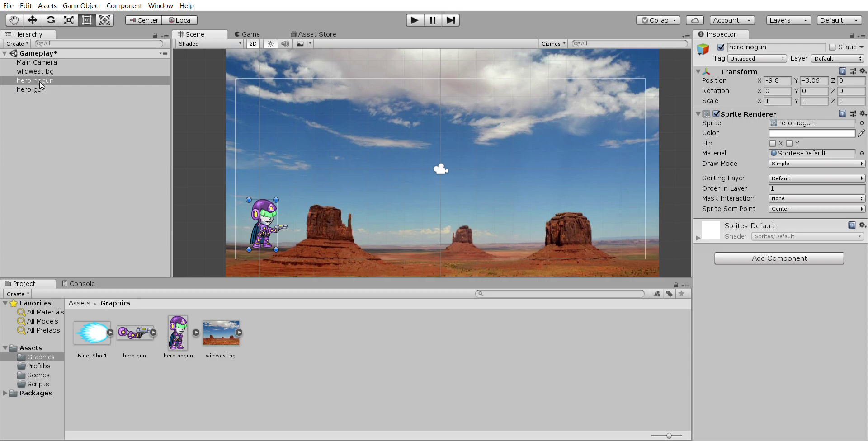
{"action": "key", "text": "Down"}
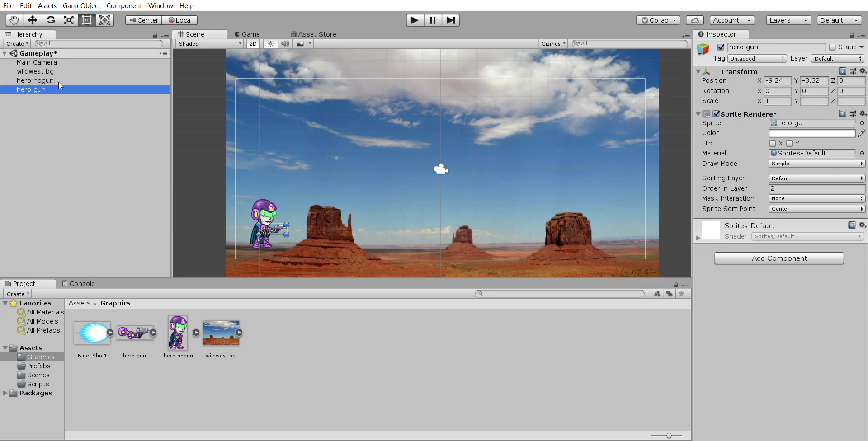
{"action": "left_click_drag", "start_coordinate": [50, 88], "coordinate": [60, 71]}
Step: Move the hero to X -10.18, Y -3.12 to confirm the gun follows it
{"action": "left_click", "coordinate": [277, 204]}
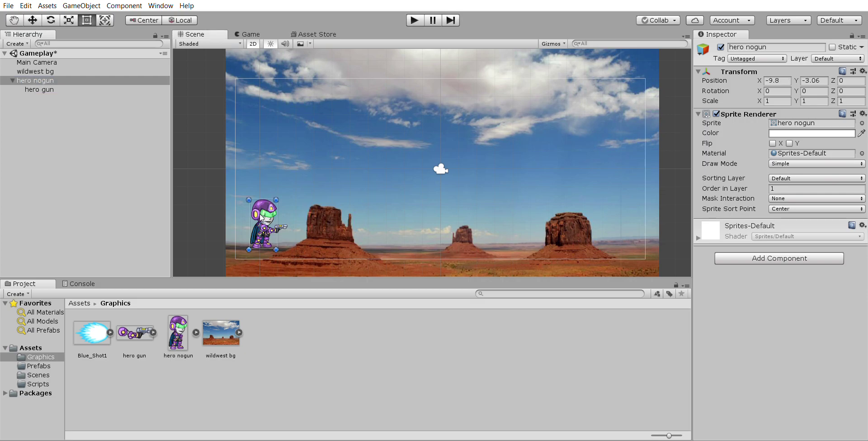
{"action": "mouse_move", "coordinate": [264, 214]}
{"action": "left_mouse_down"}
{"action": "mouse_move", "coordinate": [390, 158]}
{"action": "mouse_move", "coordinate": [300, 217]}
{"action": "mouse_move", "coordinate": [268, 222]}
{"action": "mouse_move", "coordinate": [385, 156]}
{"action": "mouse_move", "coordinate": [258, 219]}
{"action": "left_mouse_up"}
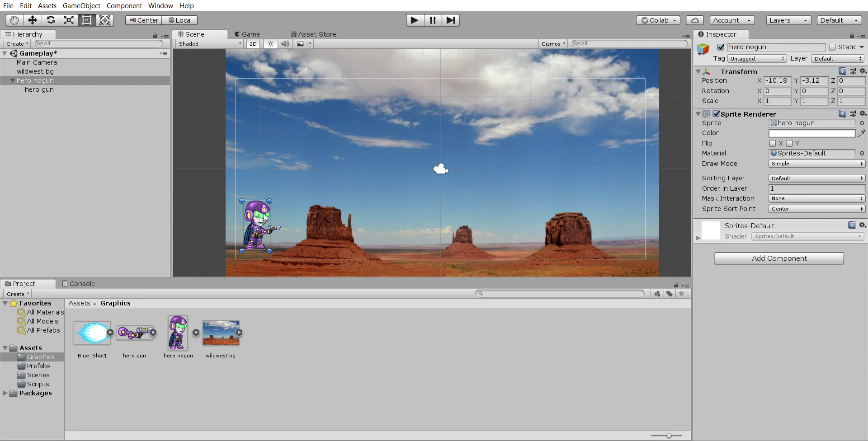
{"action": "left_click", "coordinate": [314, 161]}
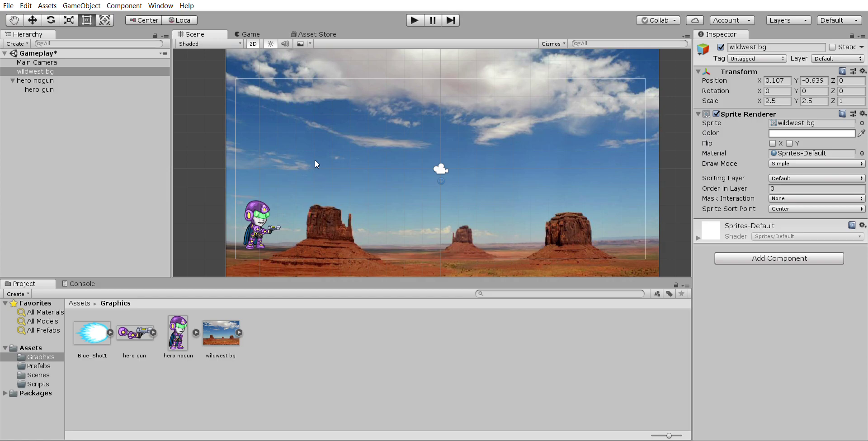
{"action": "left_click", "coordinate": [275, 220]}
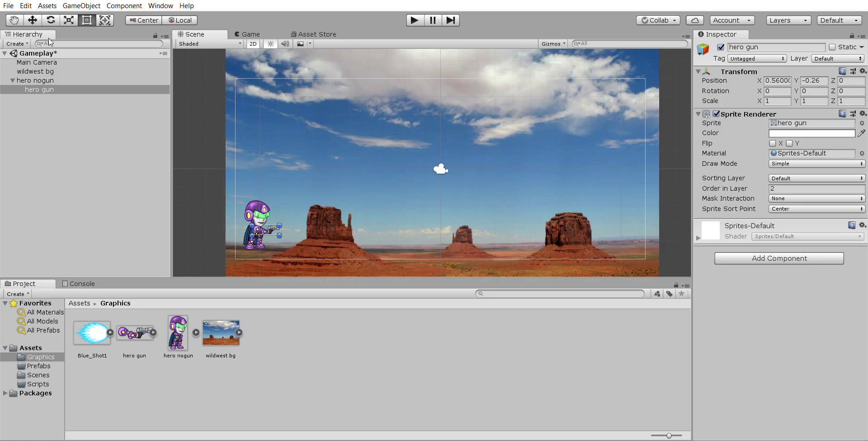
{"action": "key", "text": "e"}
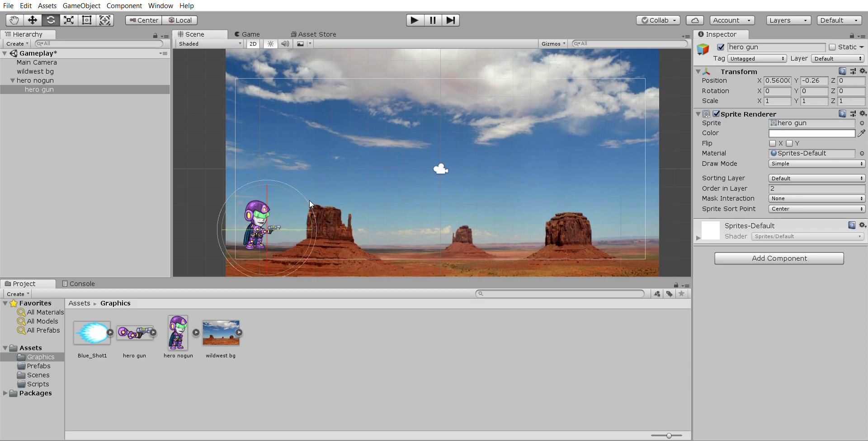
{"action": "mouse_move", "coordinate": [310, 200]}
{"action": "left_mouse_down"}
{"action": "mouse_move", "coordinate": [298, 174]}
{"action": "mouse_move", "coordinate": [303, 215]}
{"action": "mouse_move", "coordinate": [308, 164]}
{"action": "mouse_move", "coordinate": [303, 198]}
{"action": "left_mouse_up"}
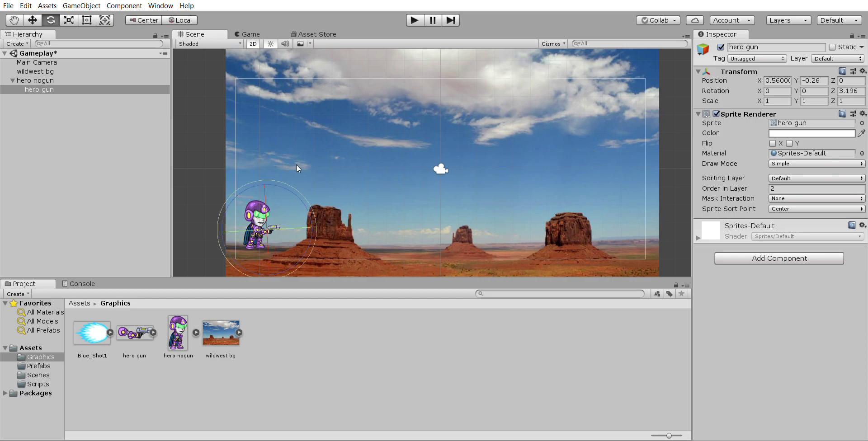
{"action": "left_click", "coordinate": [202, 141]}
{"action": "key", "text": "ctrl+z"}
{"action": "key", "text": "ctrl+z"}
{"action": "key", "text": "ctrl+z"}
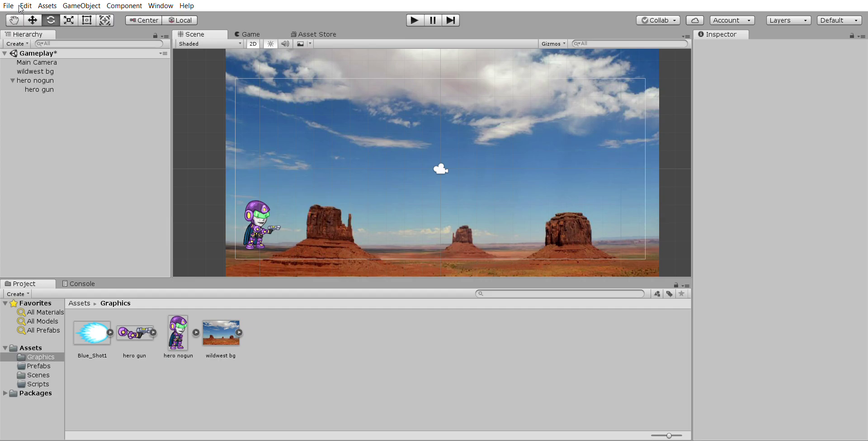
Step: Pan and zoom the Scene view to frame the whole desert and camera, hero at lower left
{"action": "key", "text": "q"}
{"action": "left_click_drag", "start_coordinate": [407, 160], "coordinate": [392, 139]}
{"action": "scroll", "coordinate": [407, 192], "scroll_direction": "up", "scroll_amount": 4}
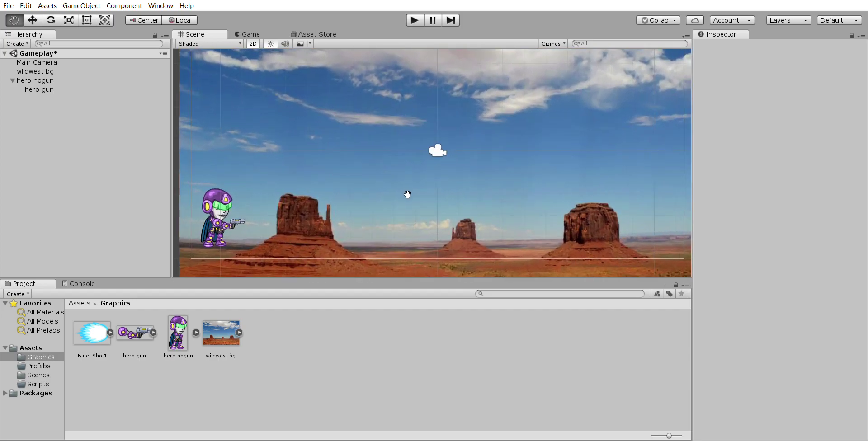
{"action": "left_click_drag", "start_coordinate": [423, 196], "coordinate": [457, 181]}
{"action": "scroll", "coordinate": [457, 182], "scroll_direction": "down", "scroll_amount": 3}
{"action": "left_click_drag", "start_coordinate": [491, 135], "coordinate": [469, 144]}
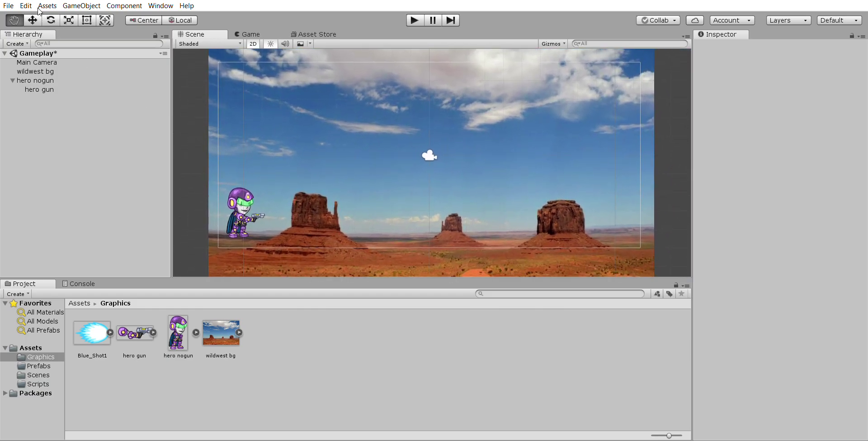
Step: Slide hero nogun around the desert ground with the Move tool
{"action": "key", "text": "w"}
{"action": "left_click", "coordinate": [246, 185]}
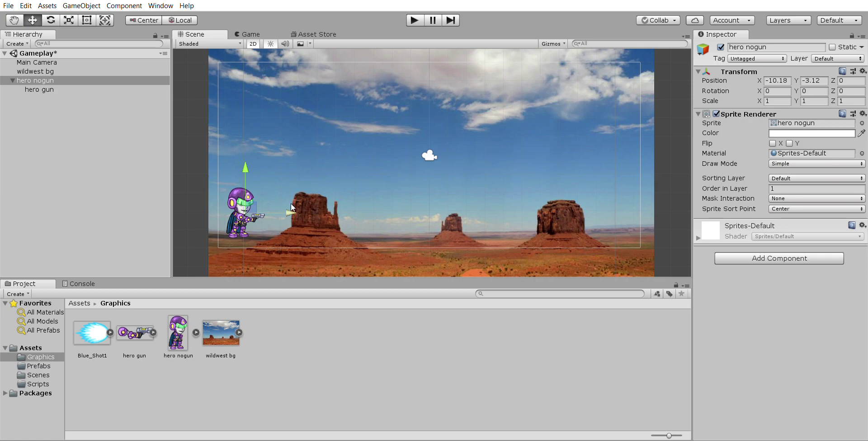
{"action": "left_click_drag", "start_coordinate": [292, 205], "coordinate": [289, 223]}
{"action": "left_click_drag", "start_coordinate": [248, 149], "coordinate": [221, 157]}
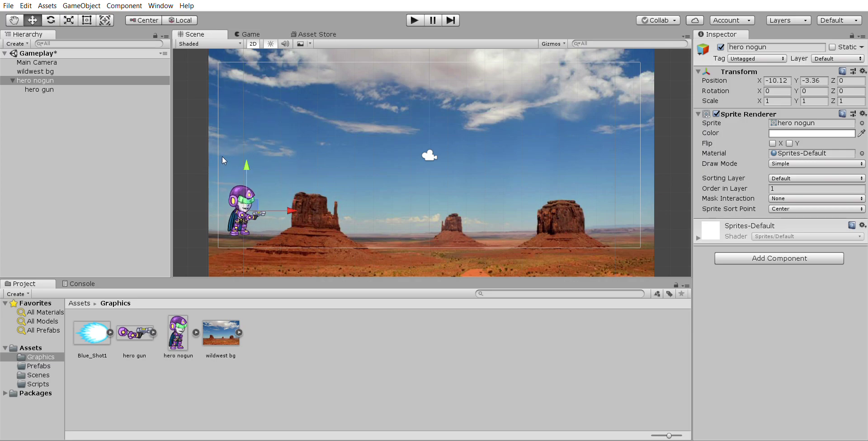
{"action": "left_click_drag", "start_coordinate": [296, 205], "coordinate": [291, 221]}
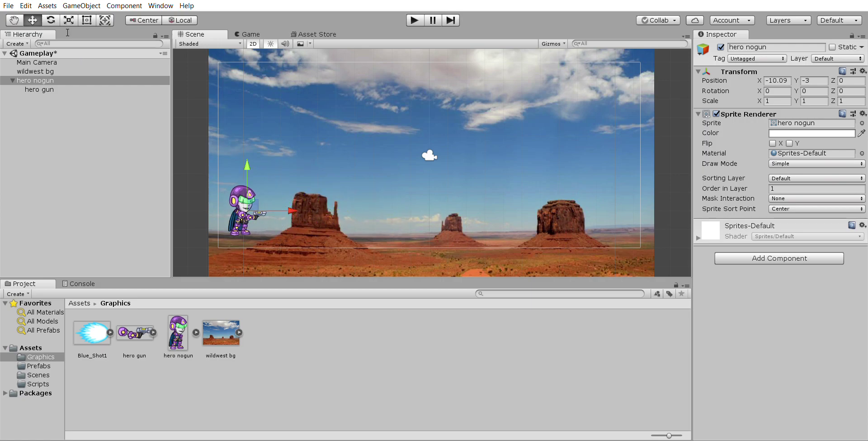
Step: Test rotating the hero with the Rotate tool, then undo the tilt
{"action": "left_click", "coordinate": [51, 20]}
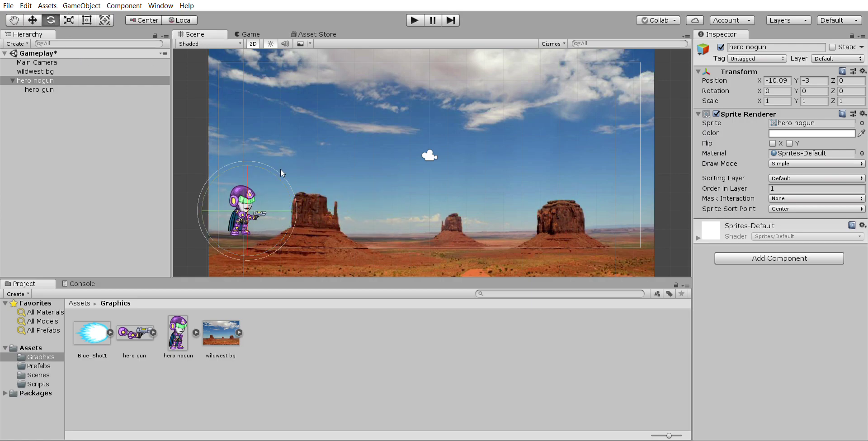
{"action": "left_click_drag", "start_coordinate": [280, 169], "coordinate": [299, 219]}
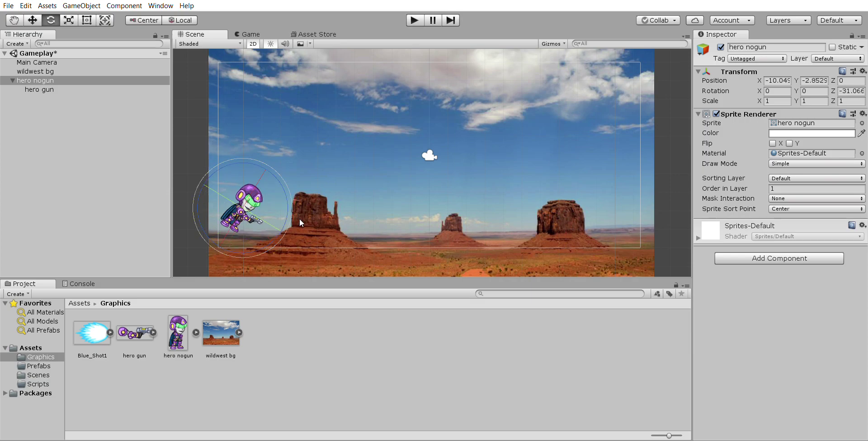
{"action": "key", "text": "ctrl+z"}
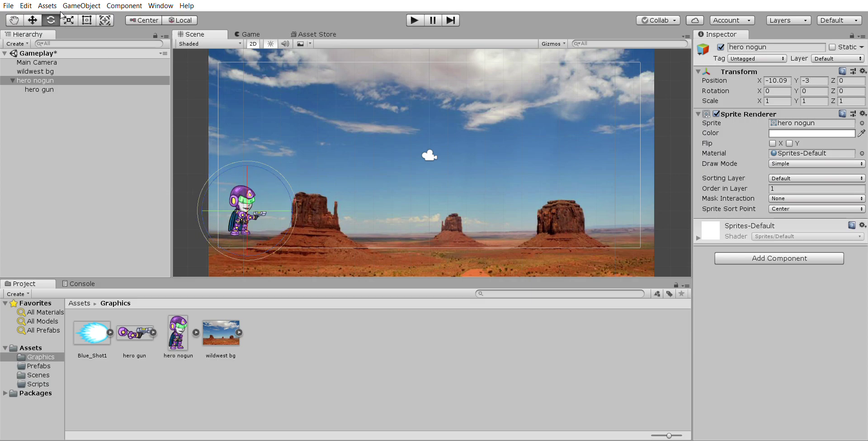
Step: Try uniform and vertical scaling on the hero, undoing the stretch and enlargement
{"action": "left_click", "coordinate": [68, 20]}
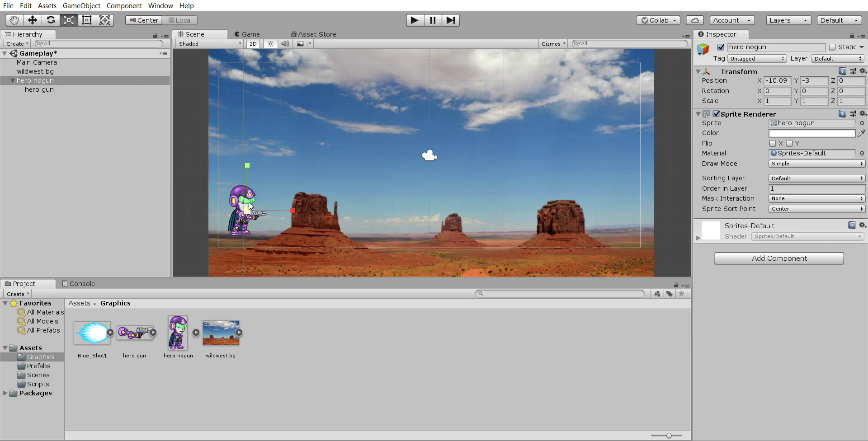
{"action": "mouse_move", "coordinate": [248, 210]}
{"action": "left_mouse_down"}
{"action": "mouse_move", "coordinate": [272, 203]}
{"action": "mouse_move", "coordinate": [460, 208]}
{"action": "mouse_move", "coordinate": [289, 207]}
{"action": "mouse_move", "coordinate": [253, 196]}
{"action": "left_mouse_up"}
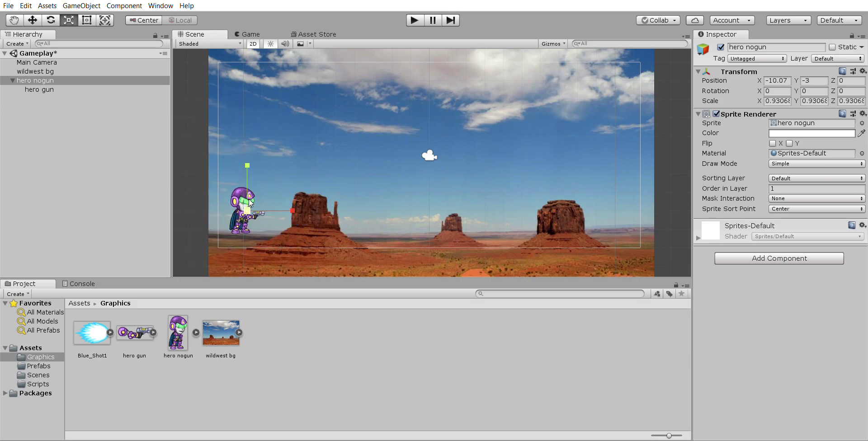
{"action": "left_click_drag", "start_coordinate": [248, 165], "coordinate": [256, 72]}
{"action": "key", "text": "ctrl+z"}
{"action": "left_click_drag", "start_coordinate": [247, 211], "coordinate": [384, 159]}
{"action": "key", "text": "ctrl+z"}
Step: With the Rect tool, shrink the hero to about 0.93 scale at X -9.89, Y -2.97
{"action": "left_click", "coordinate": [87, 20]}
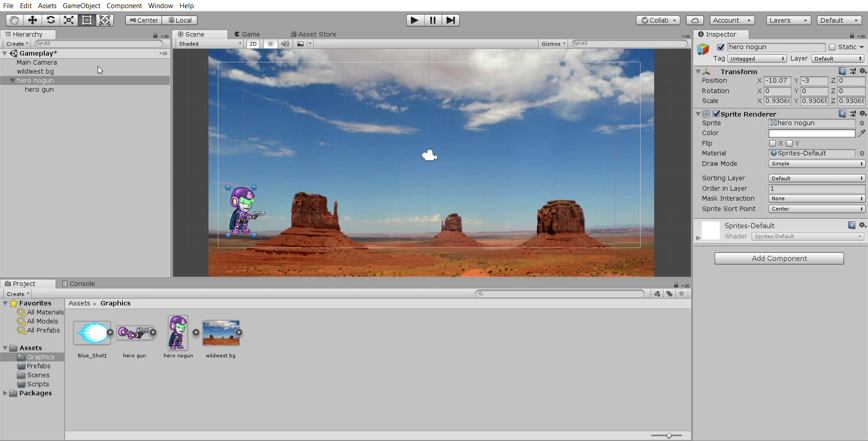
{"action": "mouse_move", "coordinate": [246, 207]}
{"action": "left_mouse_down"}
{"action": "mouse_move", "coordinate": [266, 206]}
{"action": "mouse_move", "coordinate": [291, 187]}
{"action": "mouse_move", "coordinate": [256, 211]}
{"action": "mouse_move", "coordinate": [252, 202]}
{"action": "left_mouse_up"}
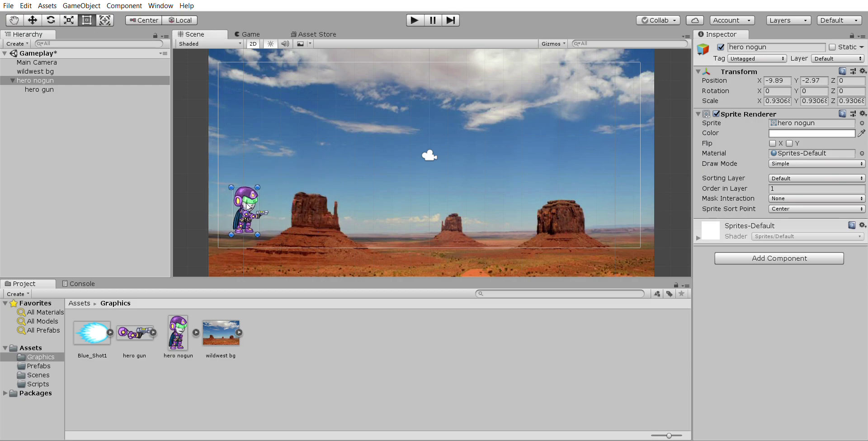
{"action": "left_click", "coordinate": [248, 206]}
{"action": "left_click", "coordinate": [246, 188]}
{"action": "left_click_drag", "start_coordinate": [263, 180], "coordinate": [294, 159]}
{"action": "left_click", "coordinate": [249, 193]}
{"action": "left_click_drag", "start_coordinate": [258, 188], "coordinate": [353, 134]}
{"action": "key", "text": "ctrl+z"}
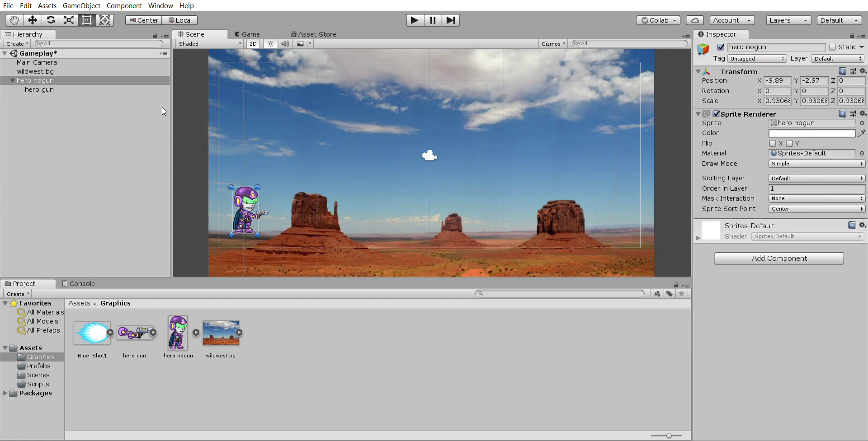